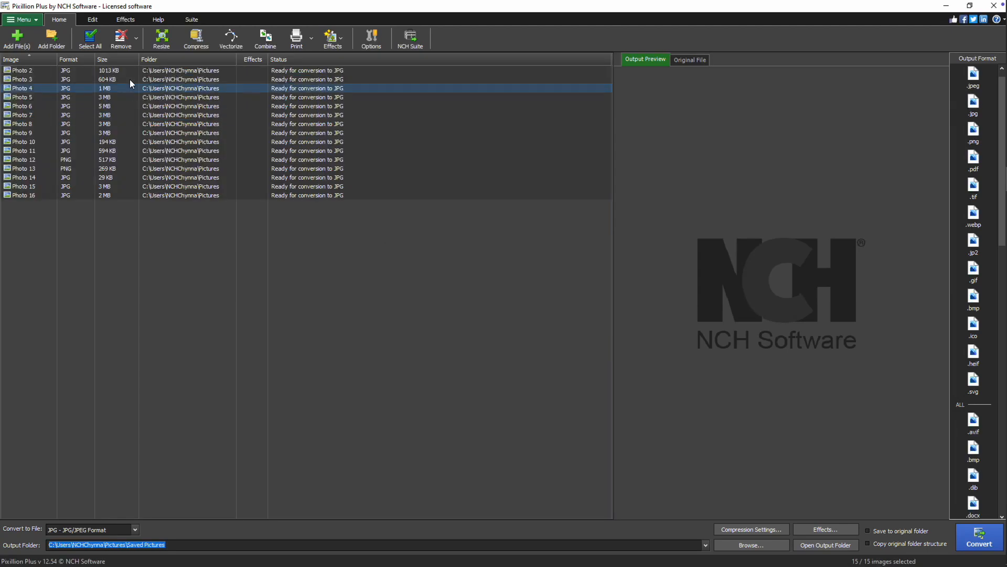
# With Photo 2 selected, add an image watermark using the Favicon logo from the Camera Roll folder.
pyautogui.click(124, 71)
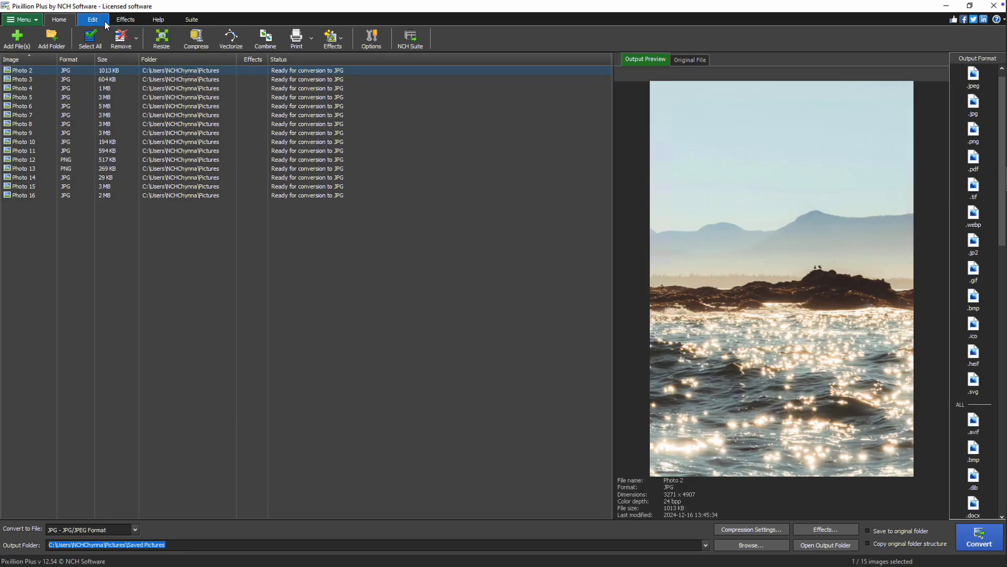
pyautogui.click(105, 21)
pyautogui.click(168, 42)
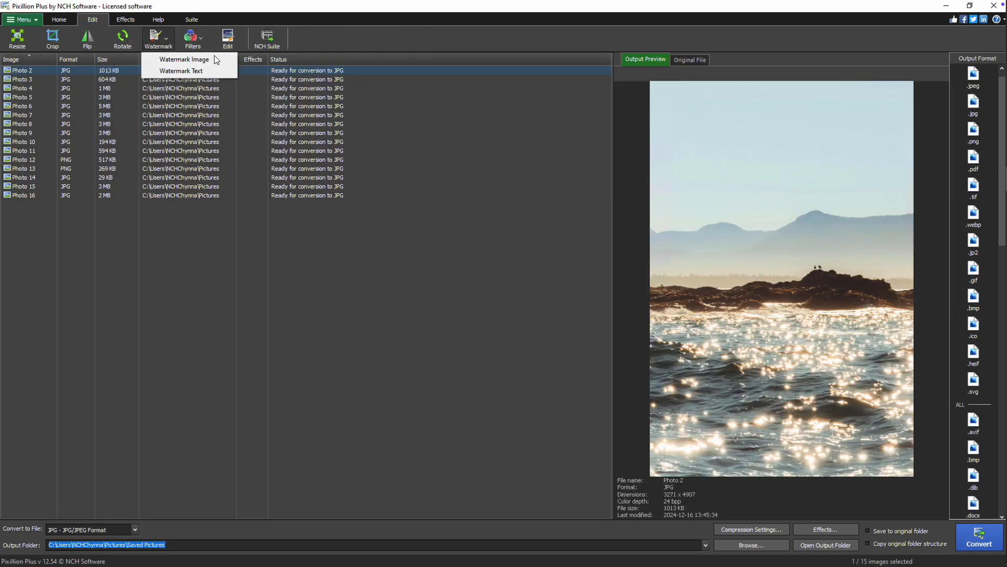
pyautogui.click(227, 61)
pyautogui.click(258, 139)
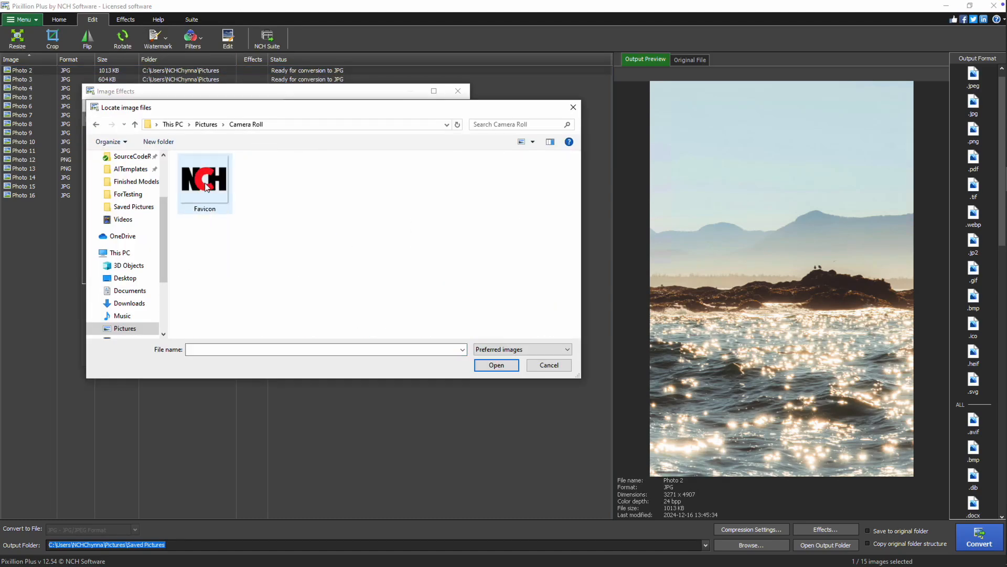
pyautogui.doubleClick(211, 180)
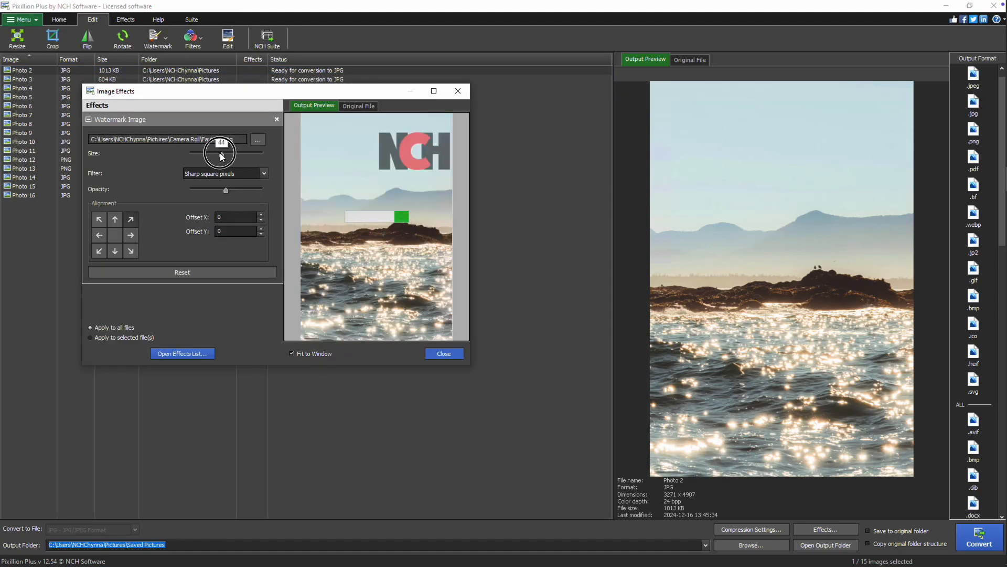
# Reduce the logo watermark's size and opacity, set its Offset X to 8, and close the watermark settings.
pyautogui.moveTo(225, 155); pyautogui.dragTo(217, 155)
pyautogui.click(261, 215)
pyautogui.click(261, 214)
pyautogui.click(260, 215)
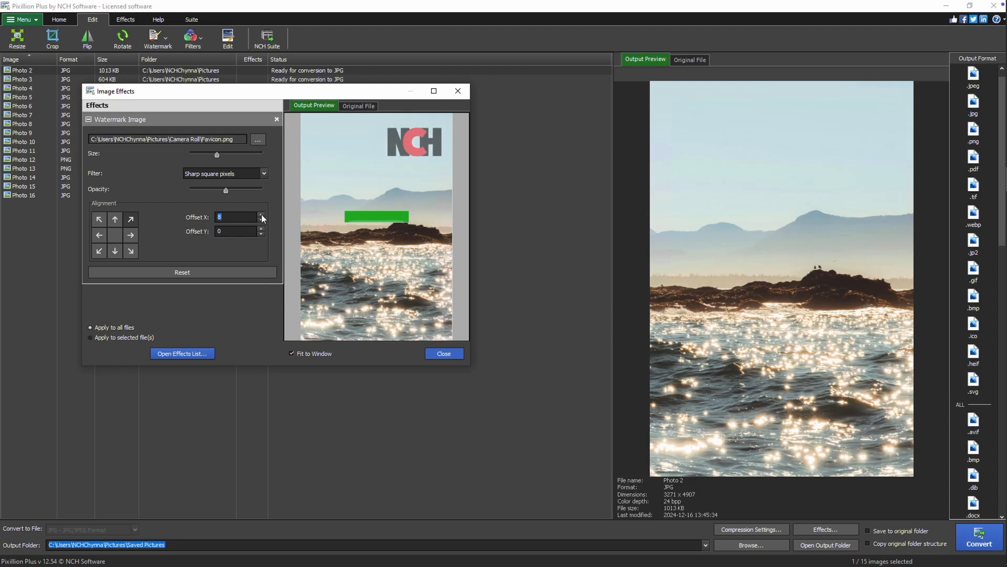
pyautogui.click(262, 215)
pyautogui.moveTo(226, 189); pyautogui.dragTo(219, 190)
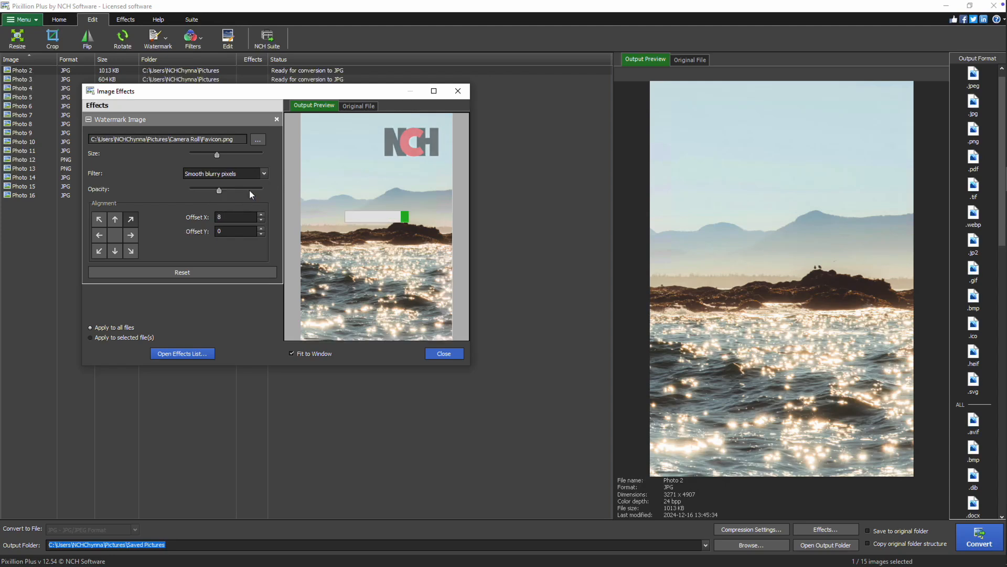
pyautogui.click(444, 354)
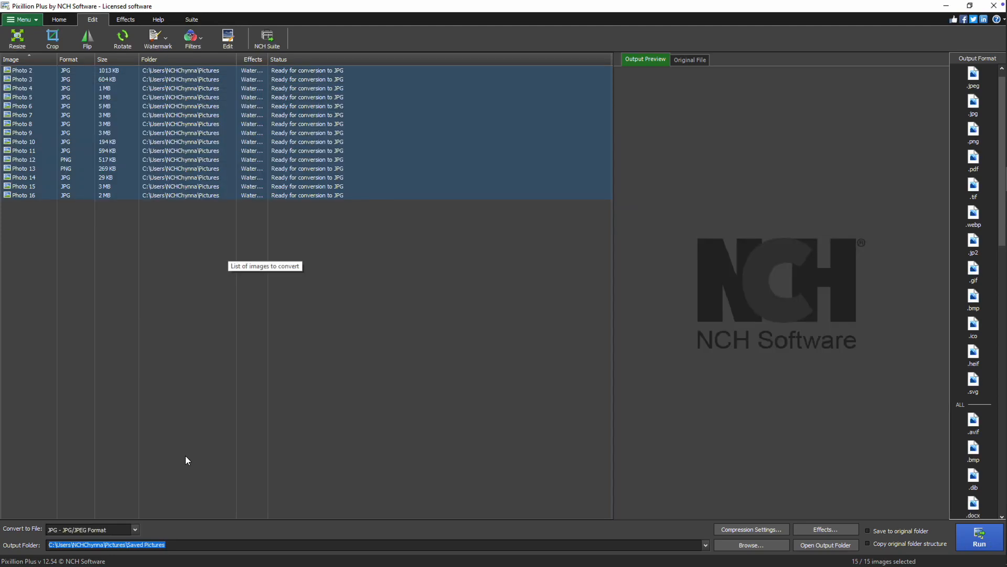
# Set the output format to PNG - Portable Network Graphics and convert all the listed images.
pyautogui.click(134, 530)
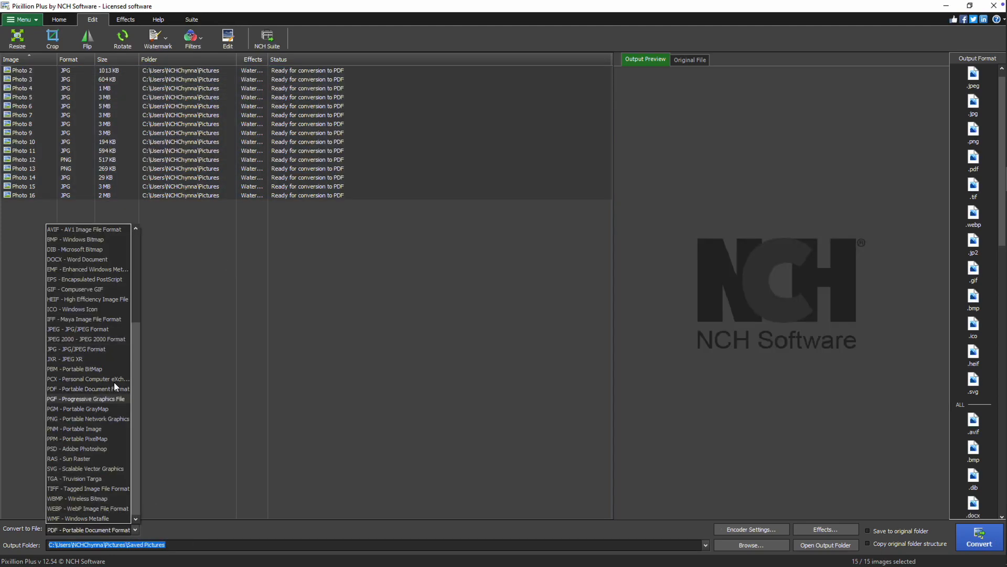
pyautogui.click(79, 418)
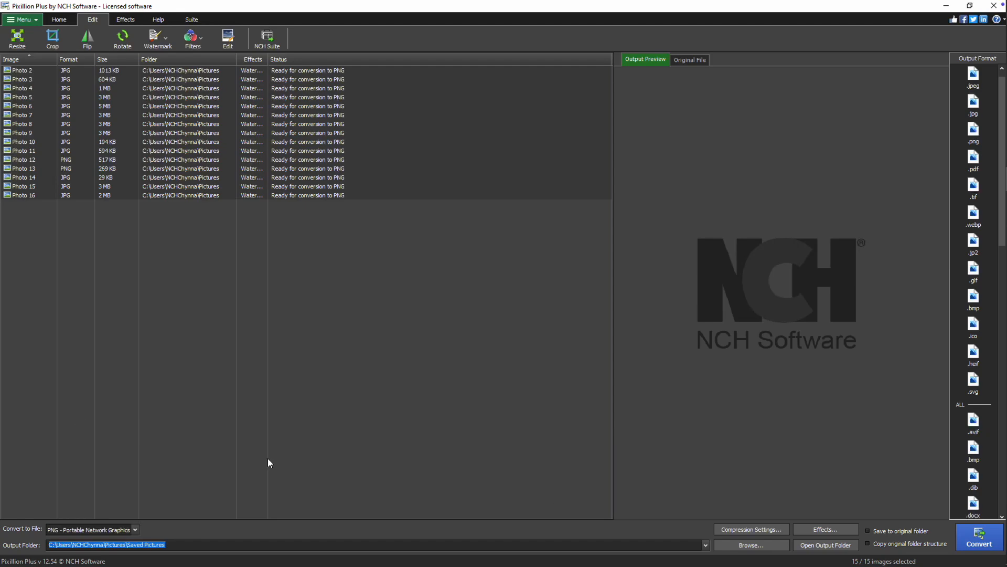
pyautogui.click(971, 531)
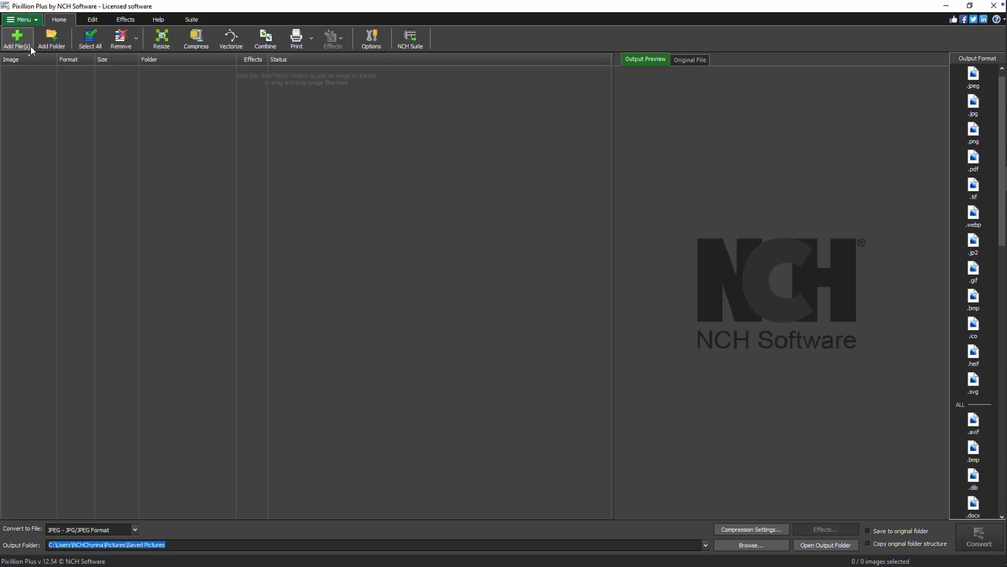
# Add Photo 1 through Photo 15 from the Pictures folder to the conversion list.
pyautogui.click(30, 46)
pyautogui.click(231, 92)
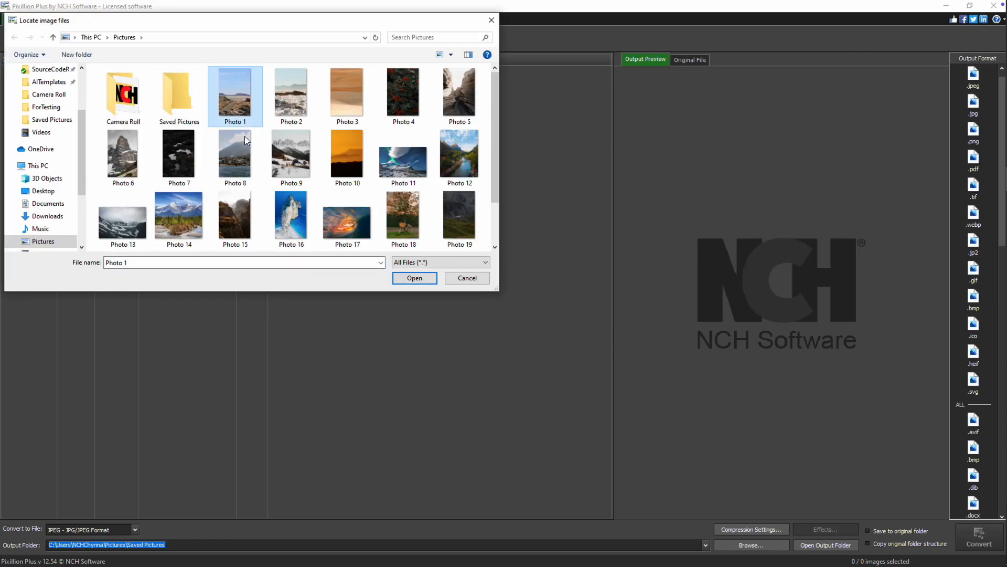
pyautogui.keyDown('shift'); pyautogui.click(235, 218); pyautogui.keyUp('shift')
pyautogui.click(414, 278)
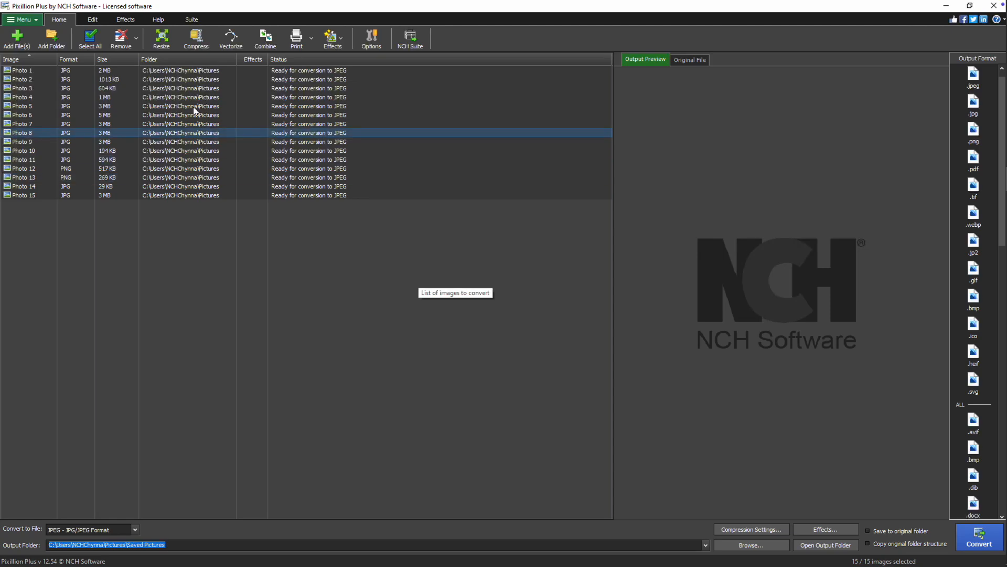
# Select Photo 2 and load Favicon from the Camera Roll folder as its image watermark.
pyautogui.click(171, 89)
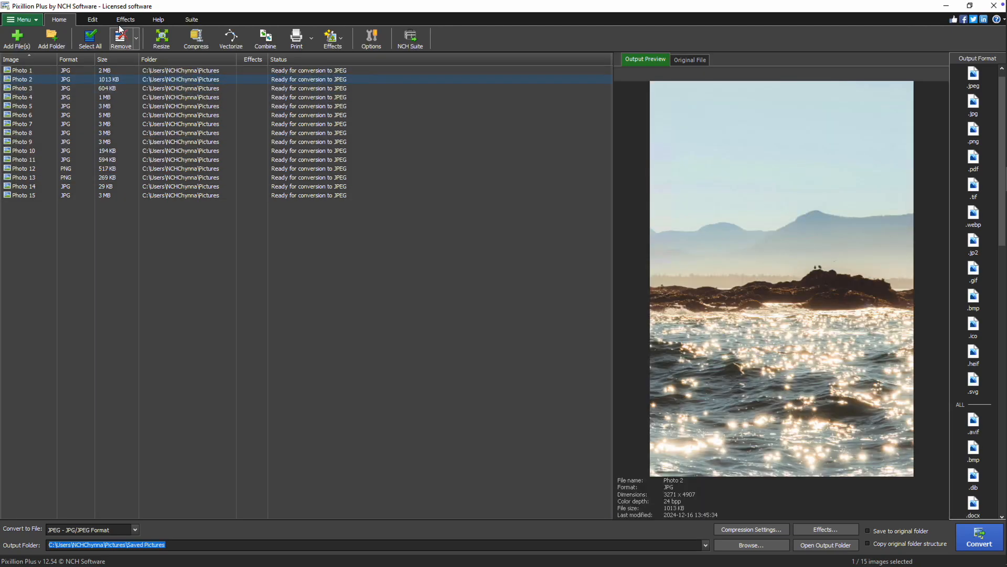
pyautogui.click(83, 21)
pyautogui.click(160, 40)
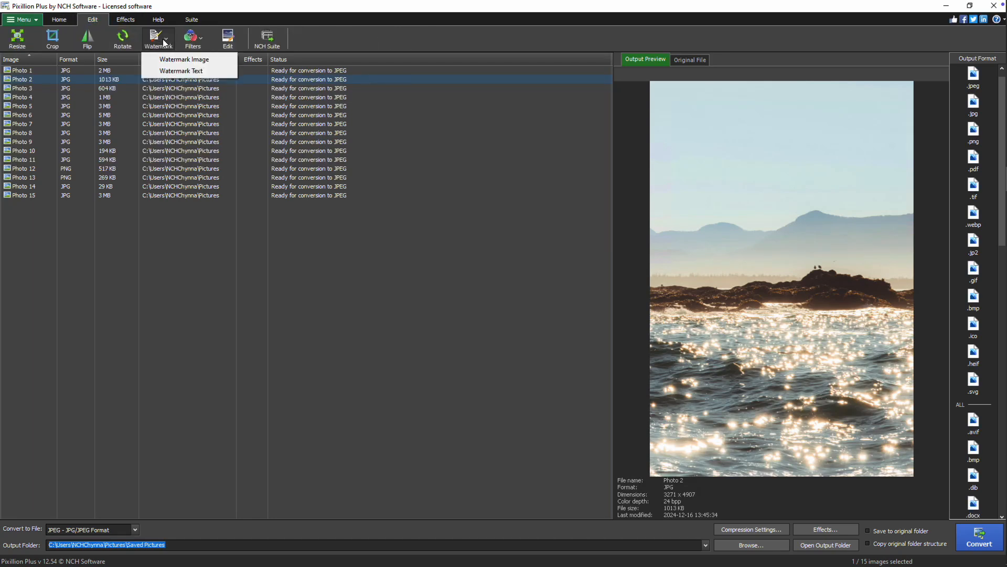
pyautogui.click(225, 62)
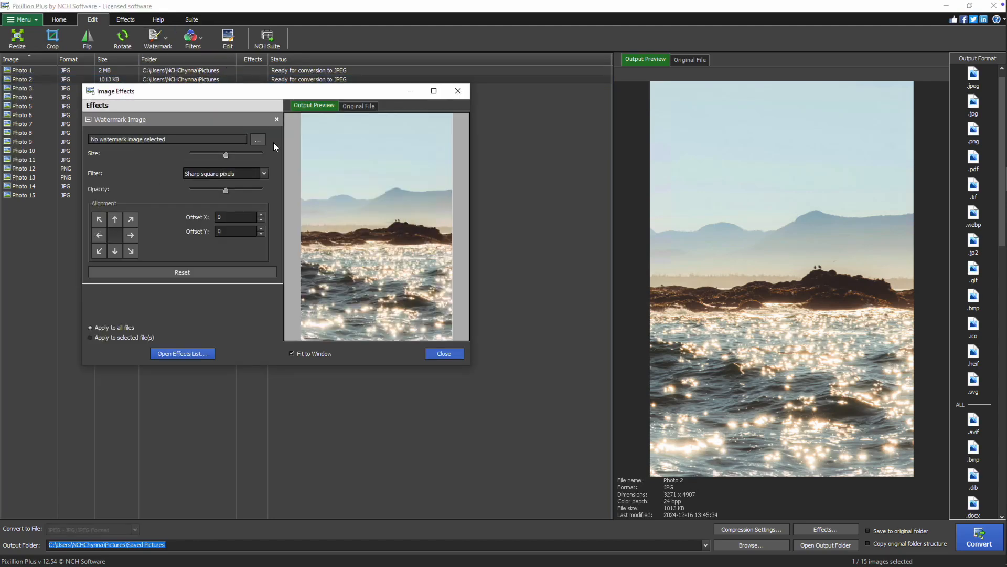
pyautogui.click(258, 139)
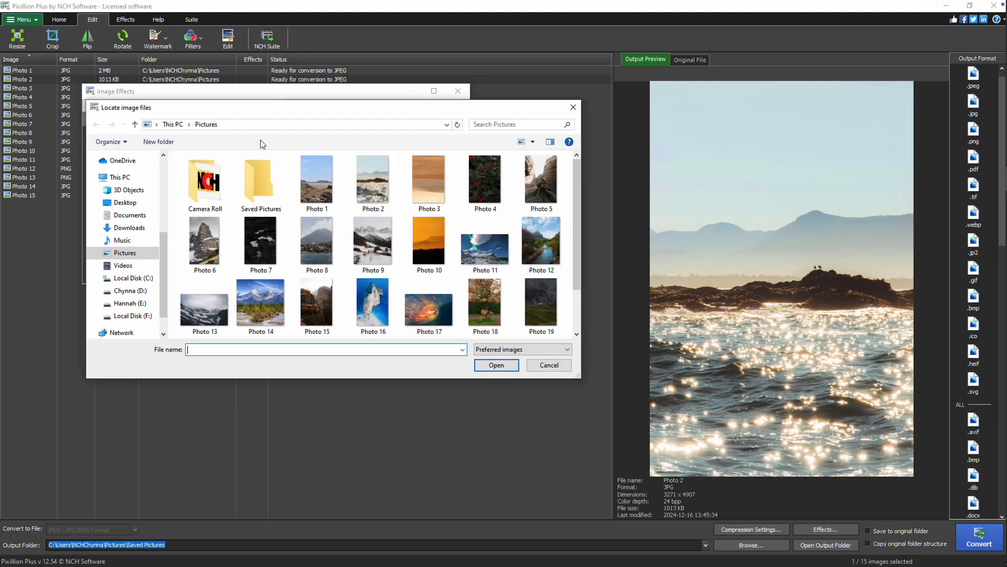
pyautogui.doubleClick(229, 174)
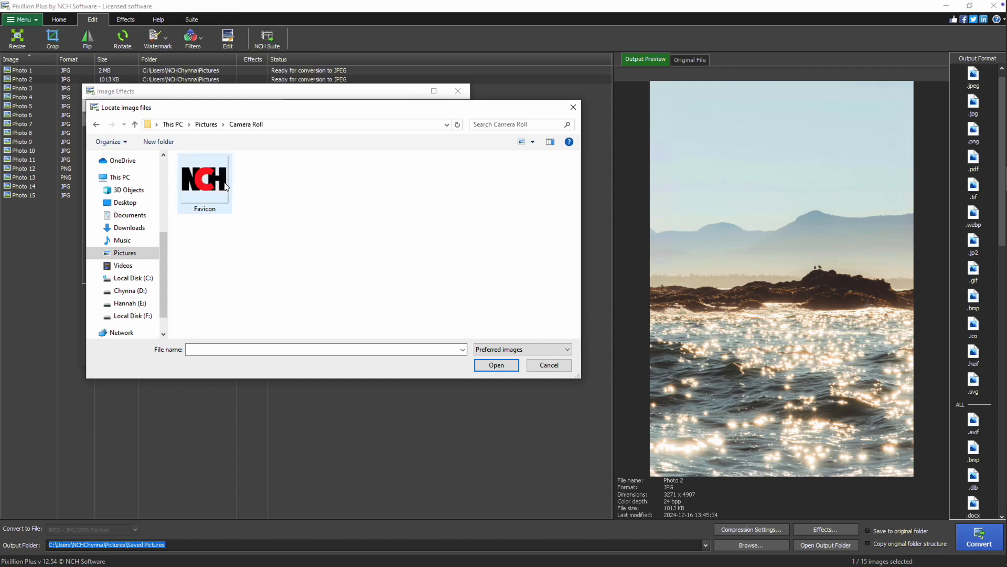
pyautogui.click(228, 176)
pyautogui.click(512, 369)
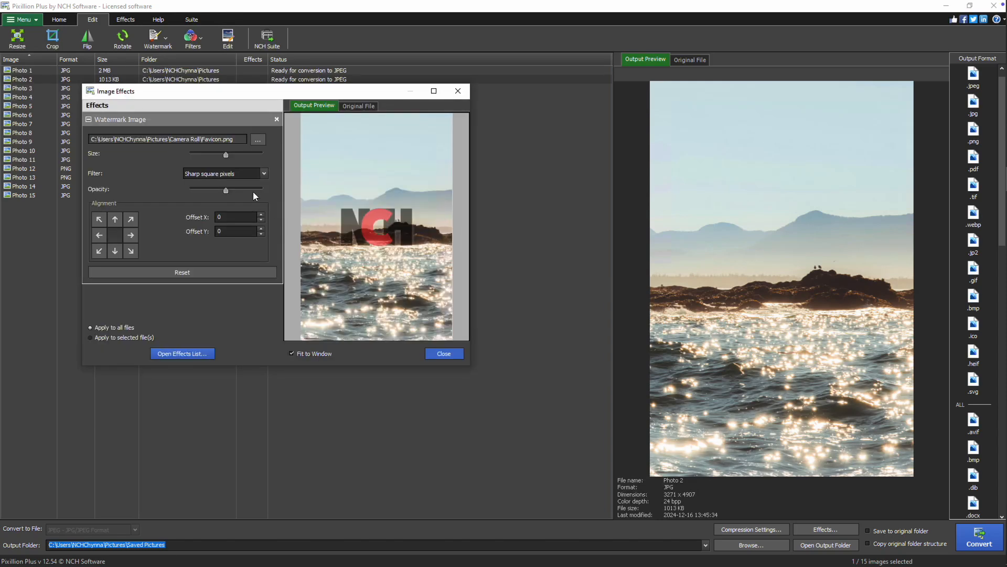
# Reduce the image watermark's size and opacity and set its filter to Smooth blurry pixels.
pyautogui.moveTo(228, 156); pyautogui.dragTo(213, 191)
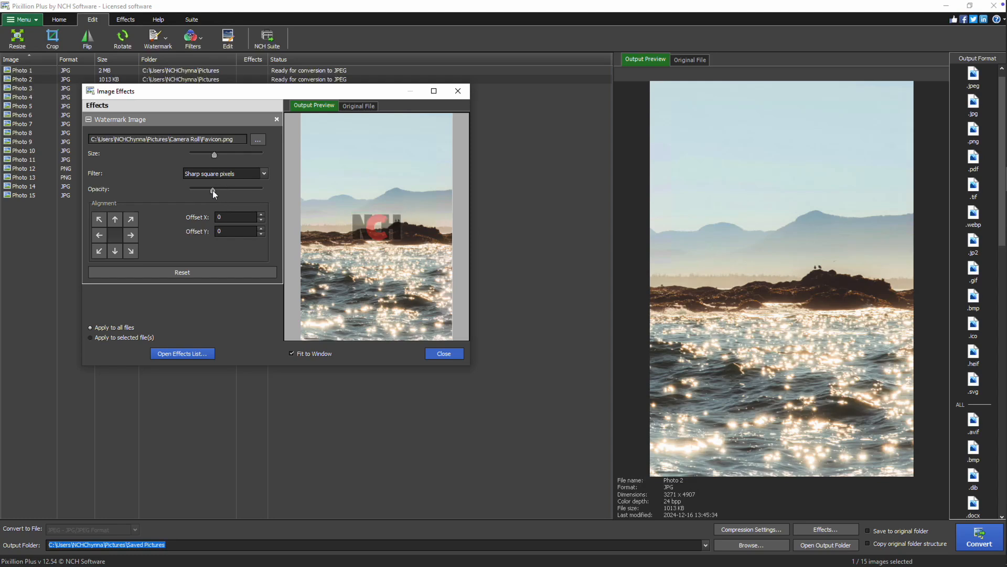
pyautogui.click(264, 174)
pyautogui.click(263, 192)
# Align the image watermark to the photo's upper-right corner with Offset X 8 and Offset Y 3, and close the effect settings.
pyautogui.click(134, 218)
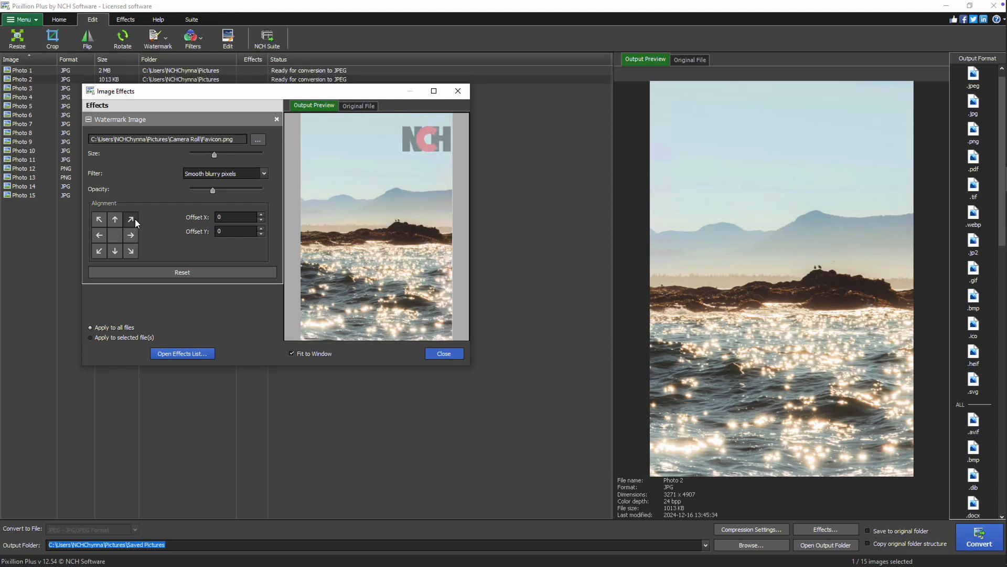
pyautogui.click(261, 214)
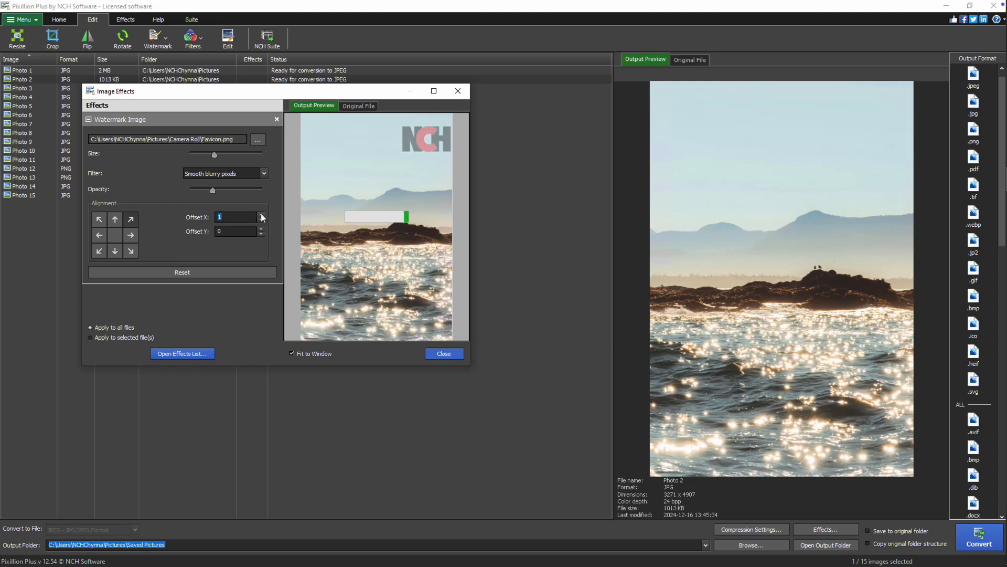
pyautogui.click(262, 214)
pyautogui.click(261, 214)
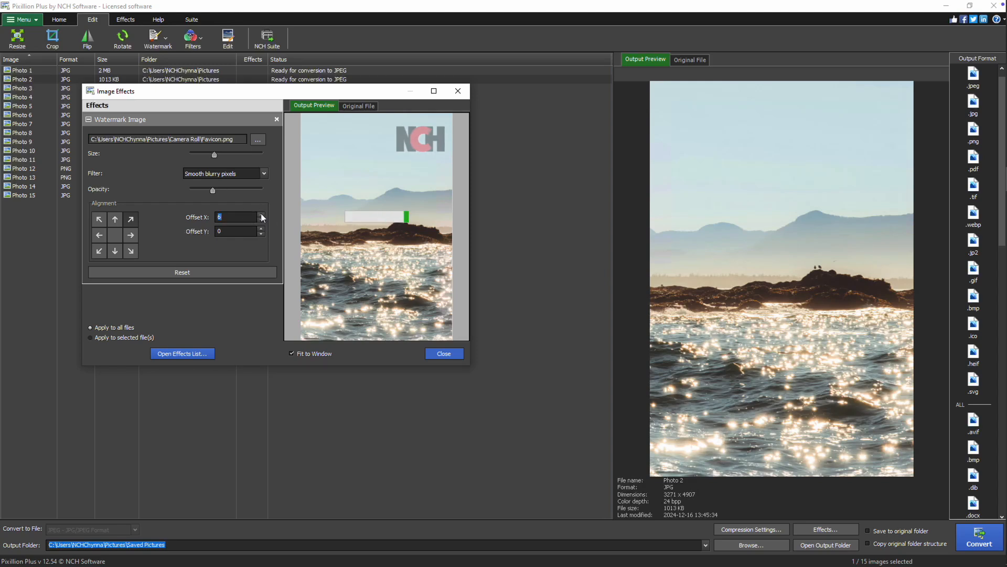
pyautogui.click(261, 214)
pyautogui.click(261, 214)
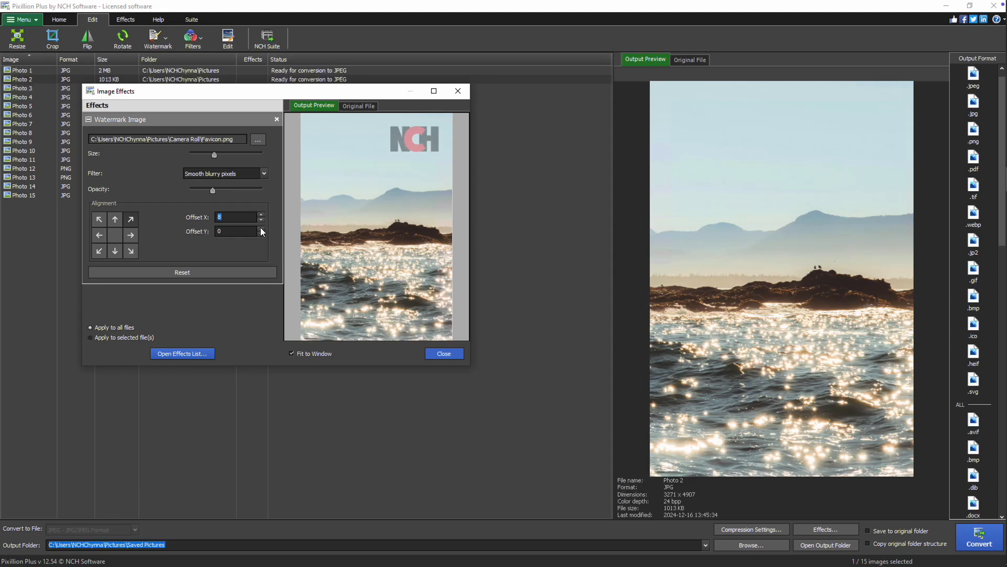
pyautogui.click(261, 228)
pyautogui.click(261, 228)
pyautogui.click(261, 228)
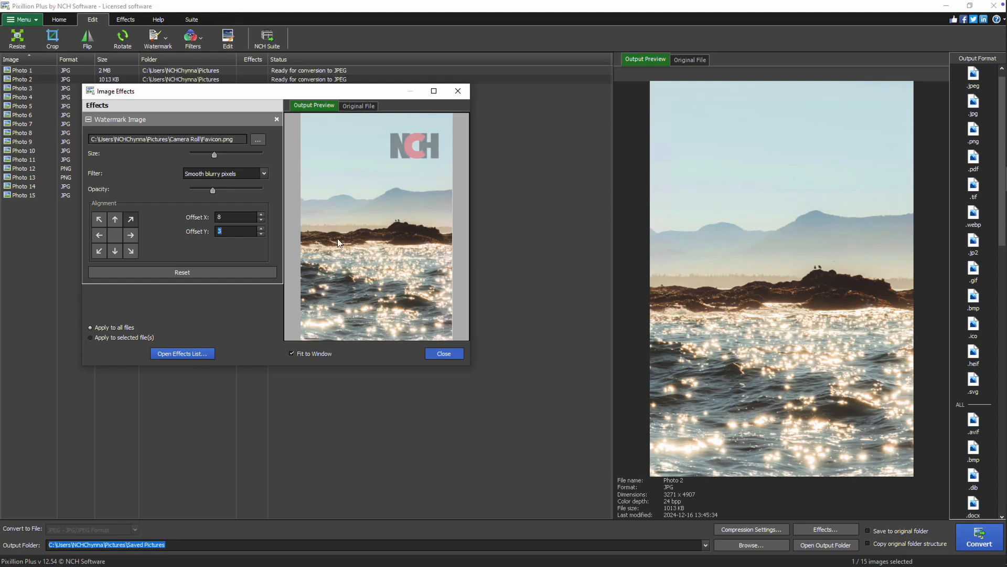
pyautogui.click(454, 356)
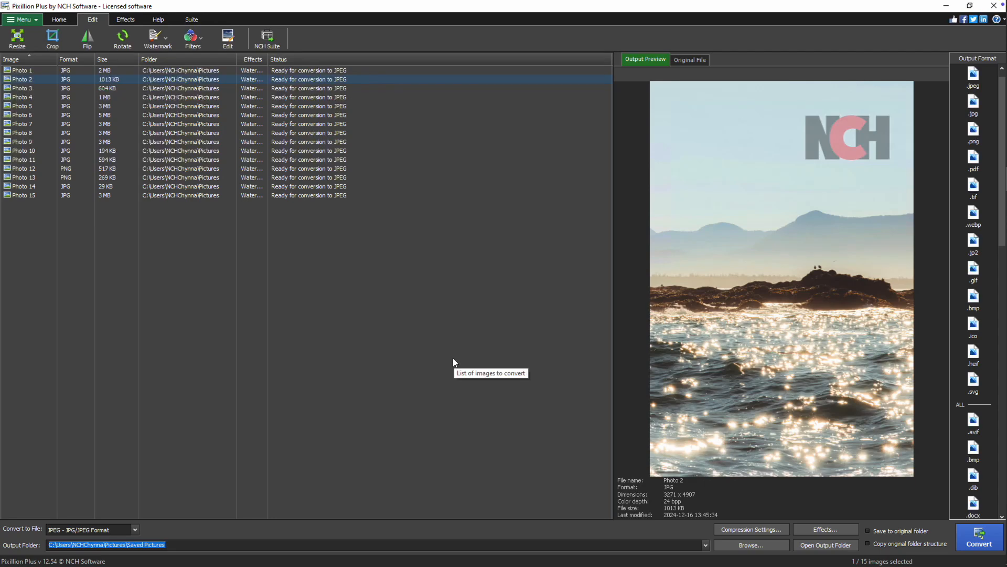
# With Photo 5 selected, add a text watermark reading "NCH Software" in the Arial Black font.
pyautogui.click(169, 105)
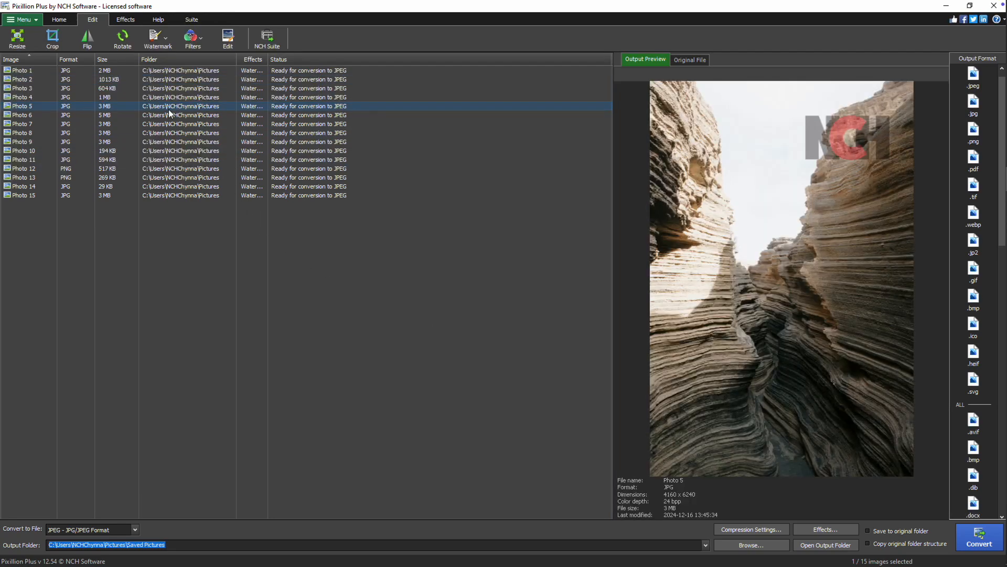
pyautogui.click(157, 37)
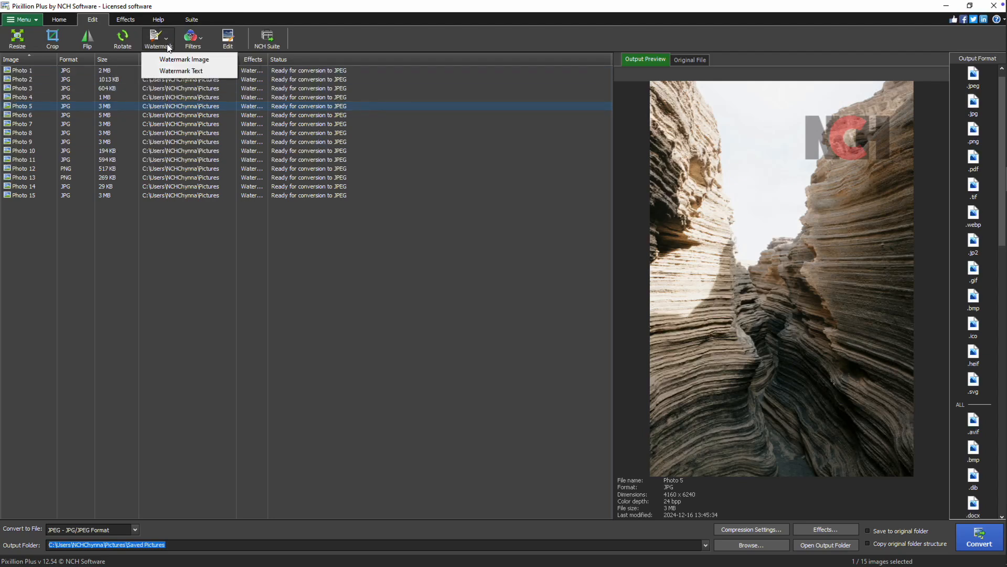
pyautogui.click(217, 73)
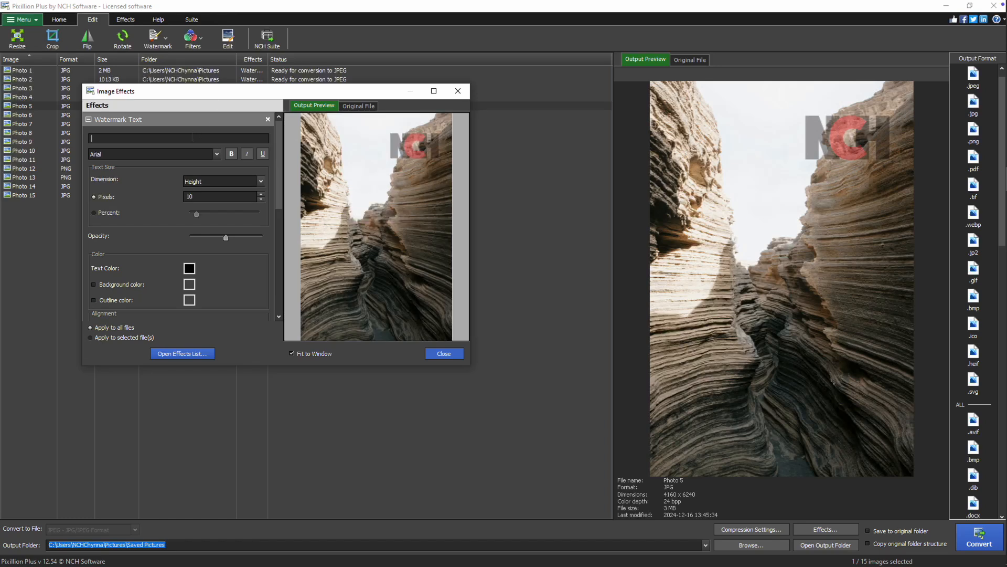
pyautogui.write('NCH S')
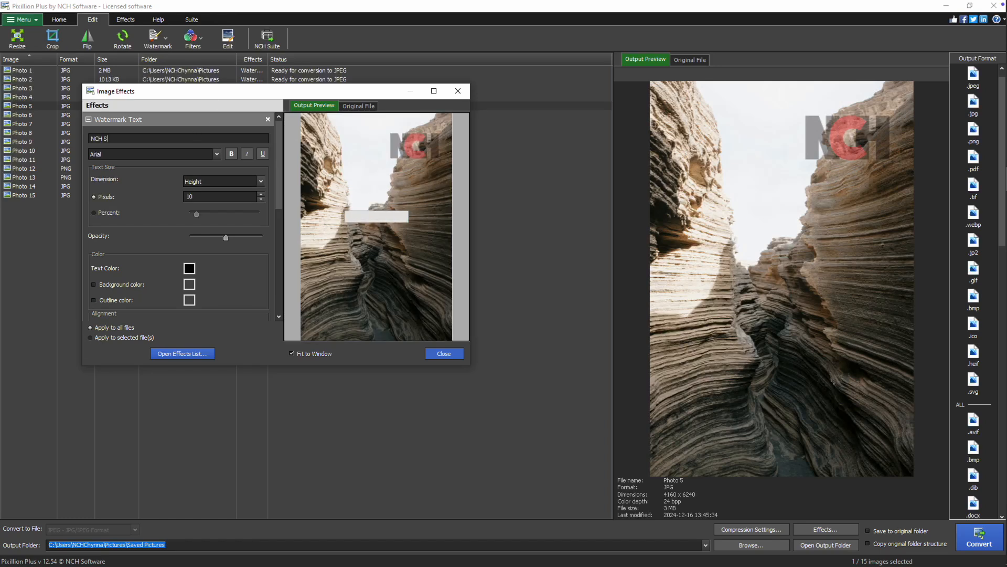
pyautogui.write('oftware')
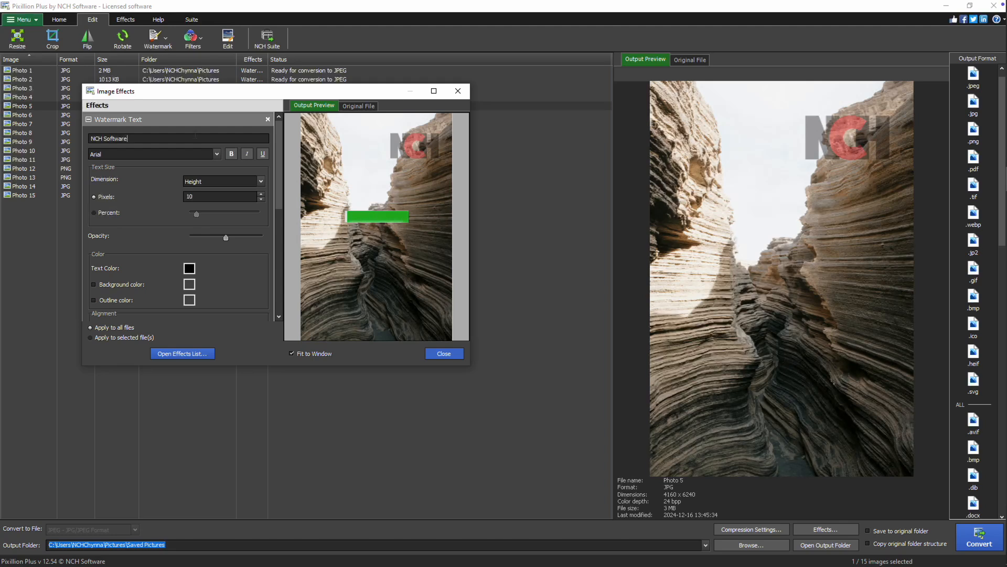
pyautogui.click(217, 154)
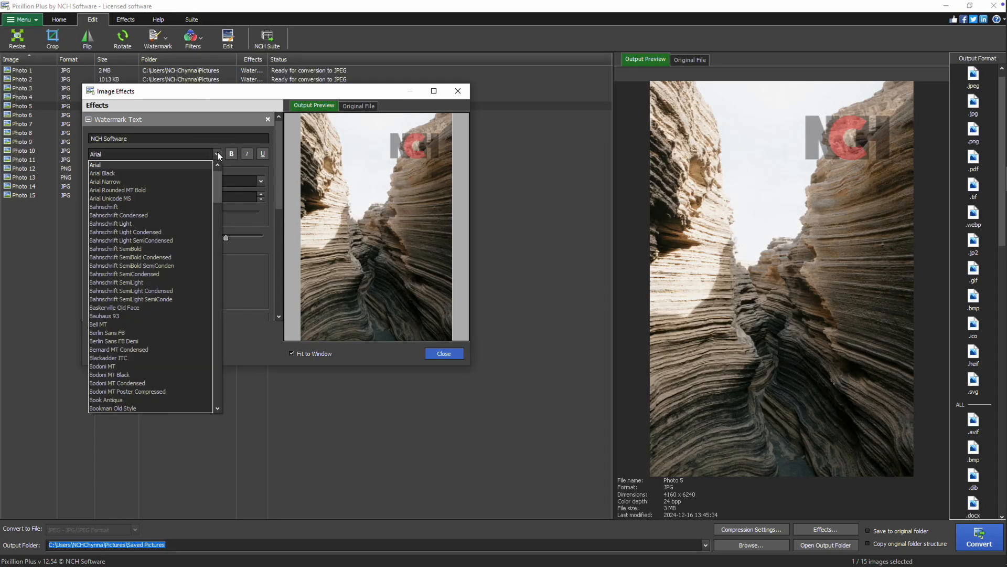
pyautogui.click(197, 172)
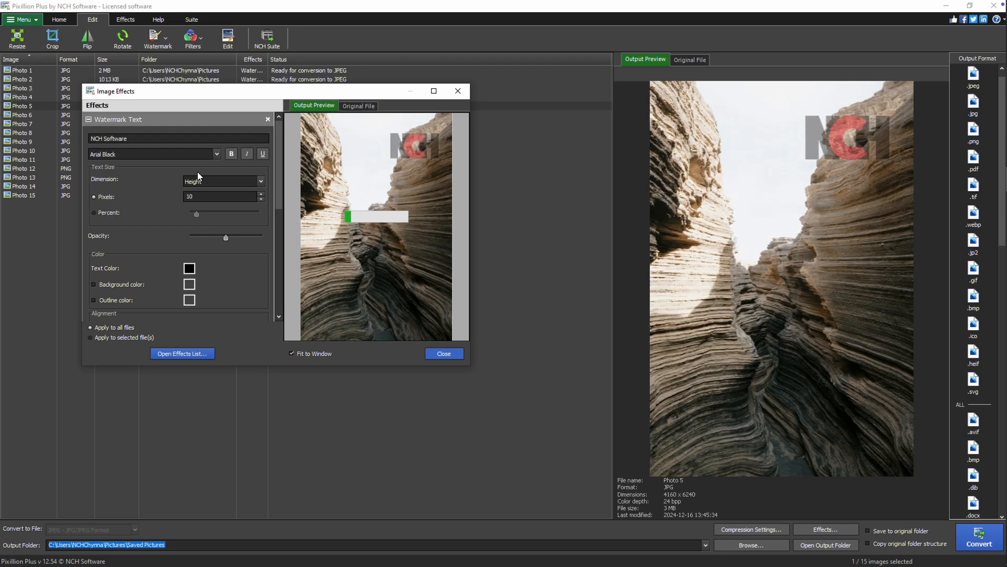
# Size the text watermark by percent of Width, enlarge it, and lower its opacity slightly.
pyautogui.click(261, 183)
pyautogui.click(254, 200)
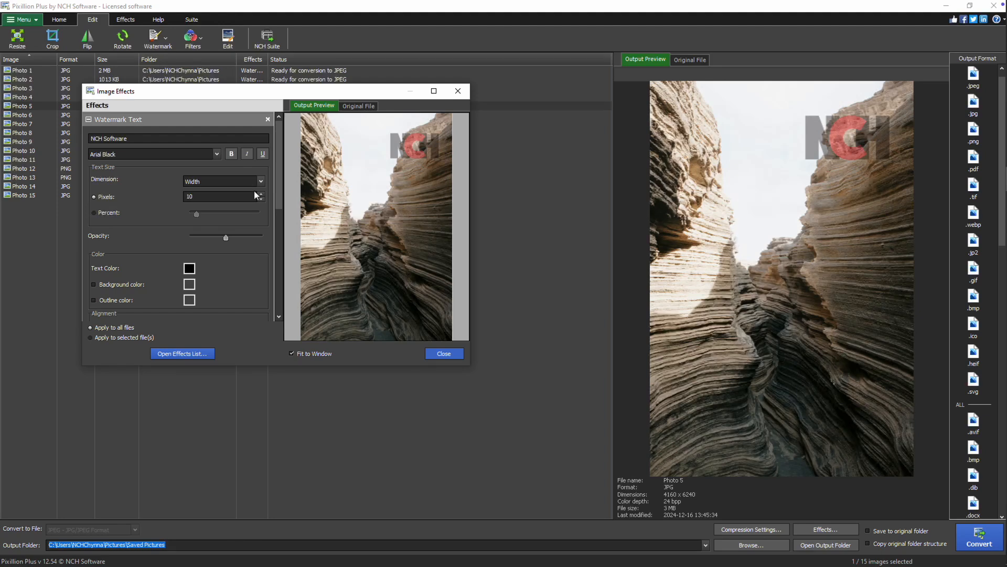
pyautogui.click(94, 212)
pyautogui.moveTo(196, 214); pyautogui.dragTo(221, 236)
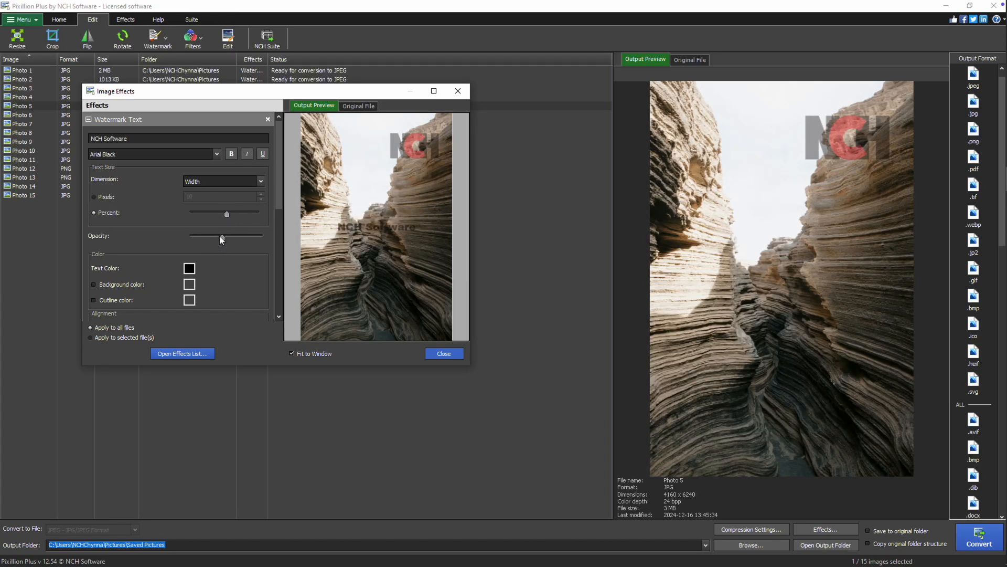
# Set the text watermark's color to white and enable its white background color and black outline color.
pyautogui.click(191, 270)
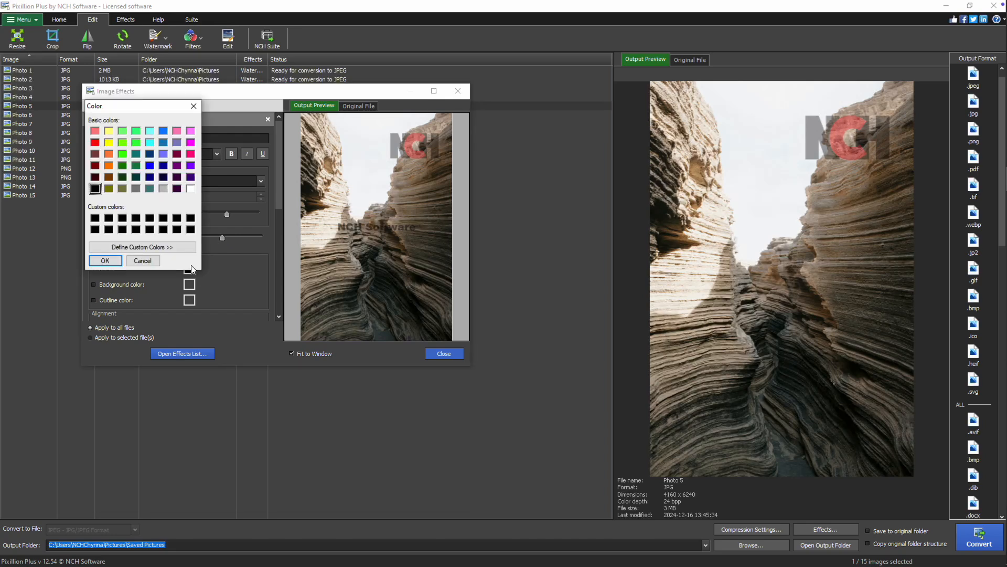
pyautogui.click(189, 190)
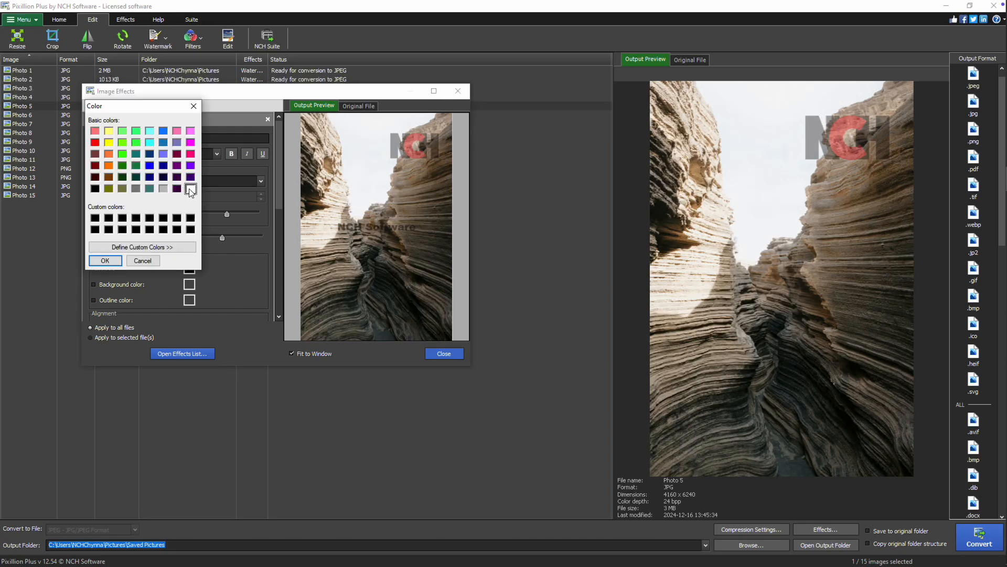
pyautogui.click(116, 262)
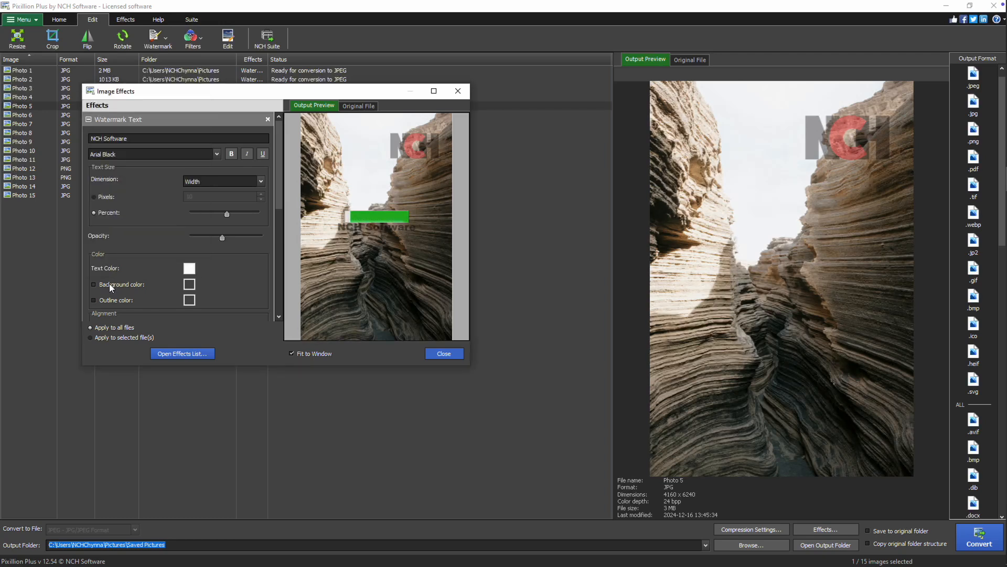
pyautogui.click(109, 283)
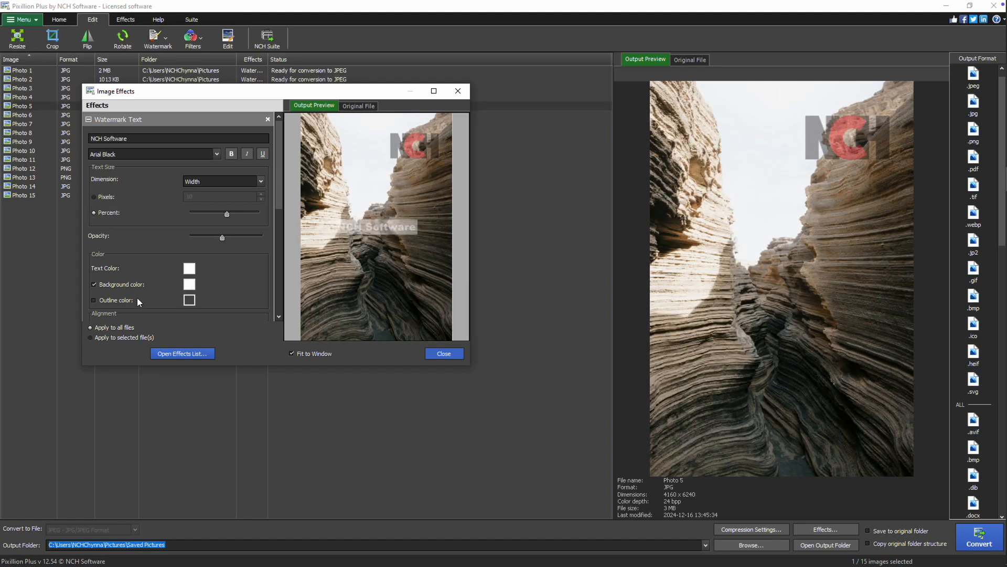
pyautogui.click(130, 298)
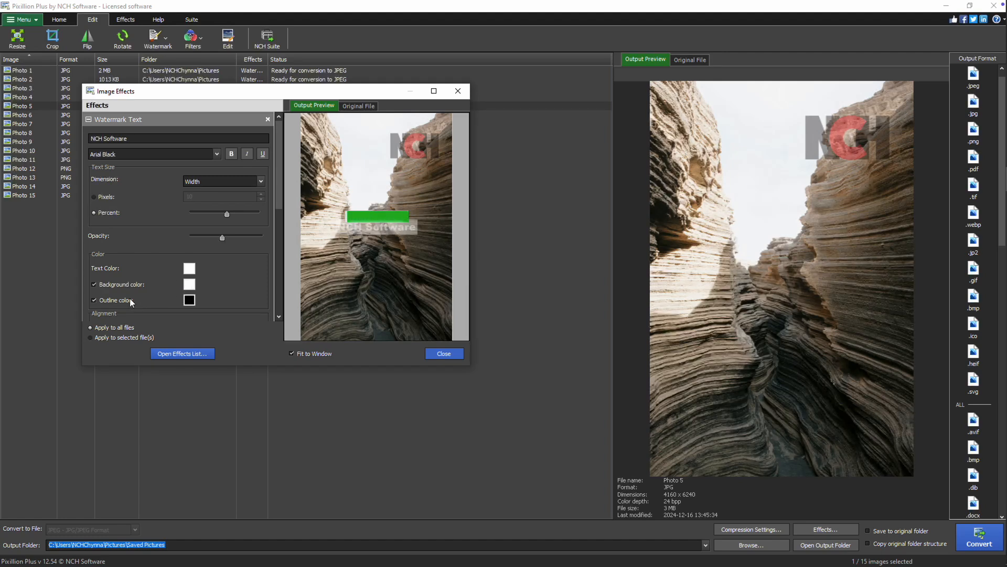
# Align the text watermark to the bottom center of the photo and close the effect settings.
pyautogui.scroll(-2, 130, 298)
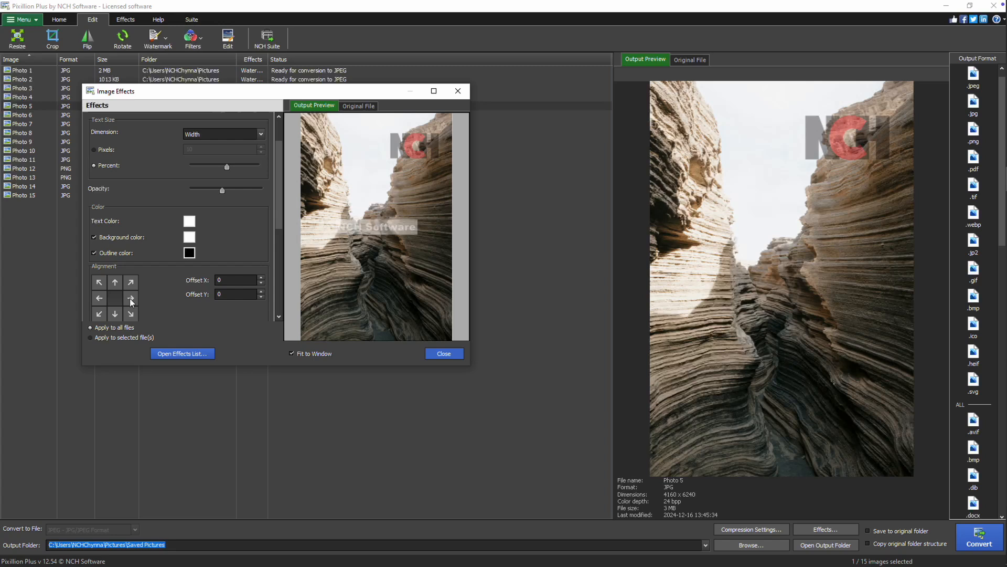
pyautogui.scroll(-2, 130, 298)
pyautogui.click(116, 267)
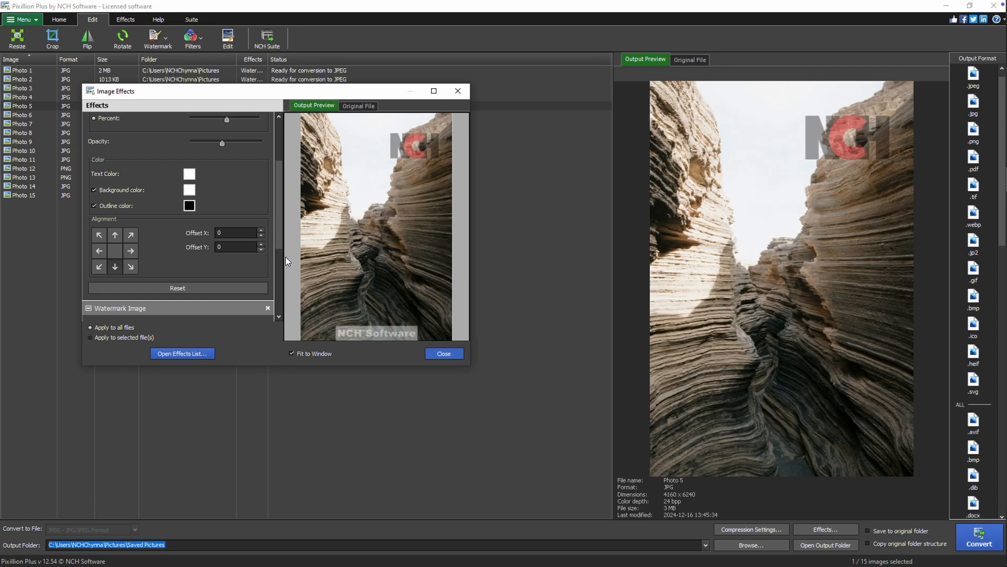
pyautogui.click(454, 353)
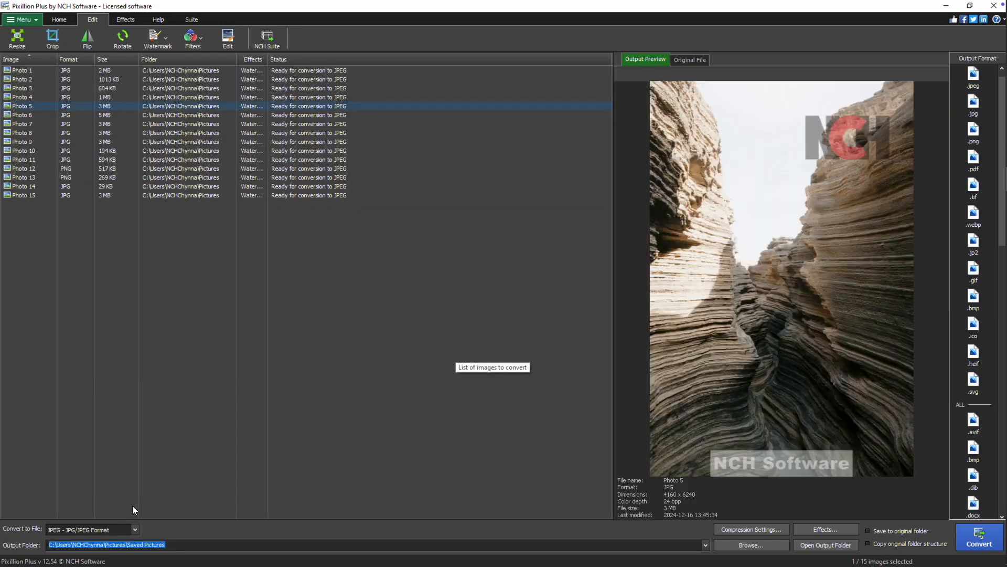
# Convert all the listed photos to PNG - Portable Network Graphics and open the output folder.
pyautogui.click(135, 529)
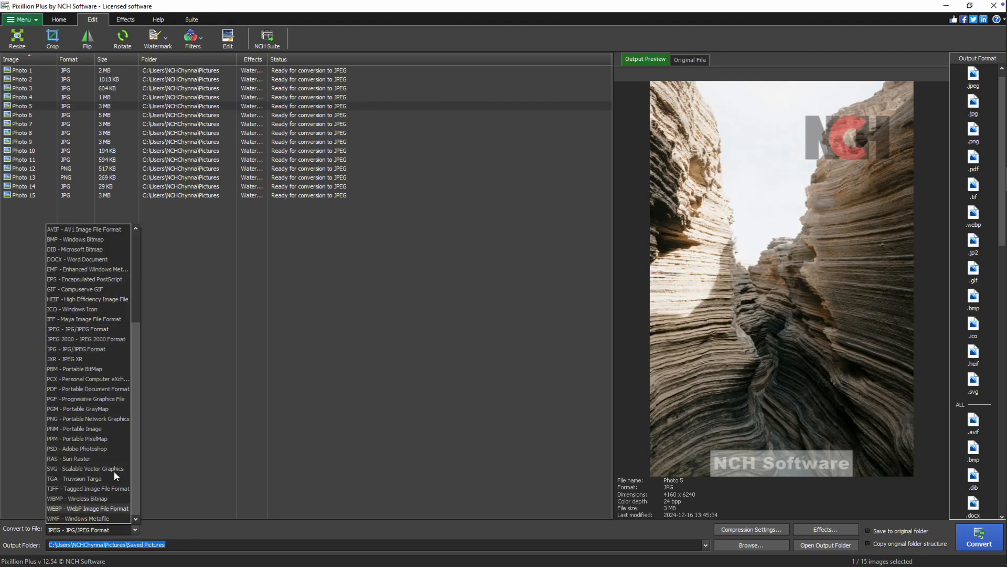
pyautogui.click(106, 418)
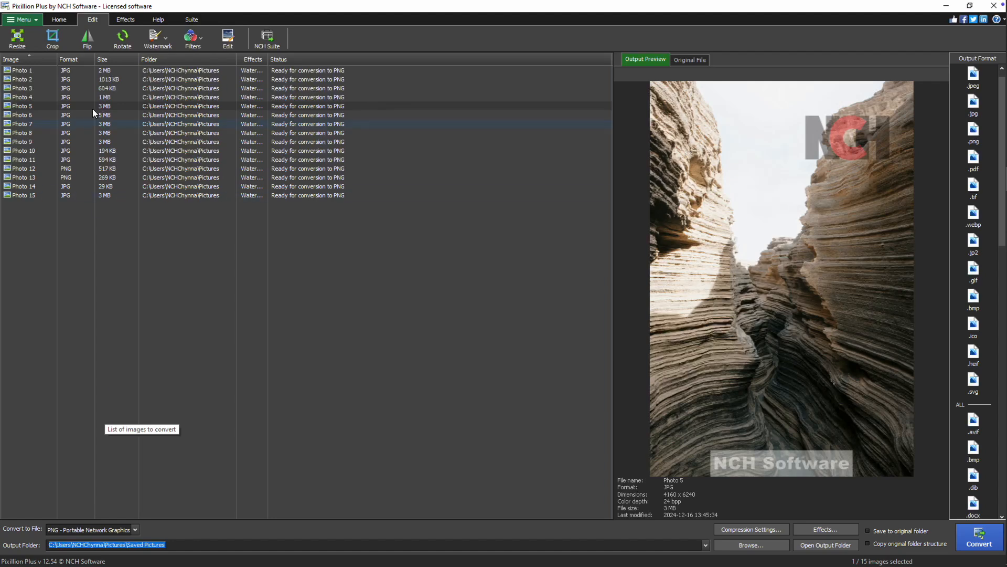
pyautogui.click(67, 22)
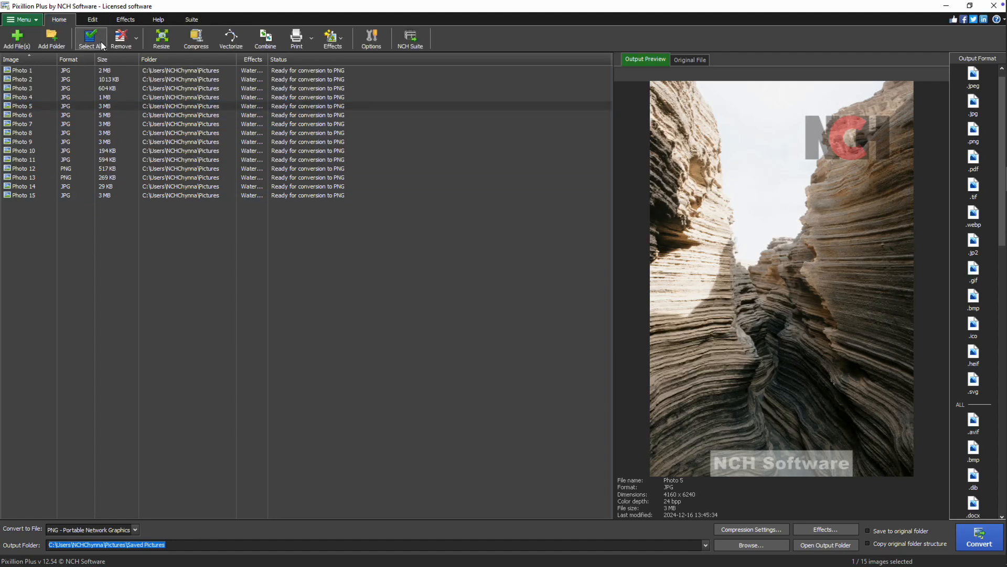
pyautogui.click(101, 42)
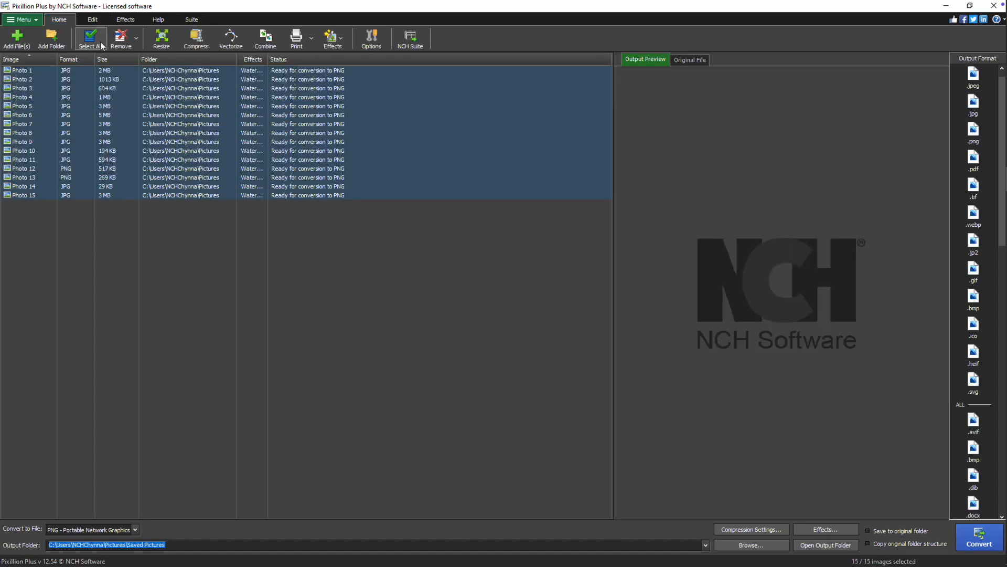
pyautogui.click(977, 539)
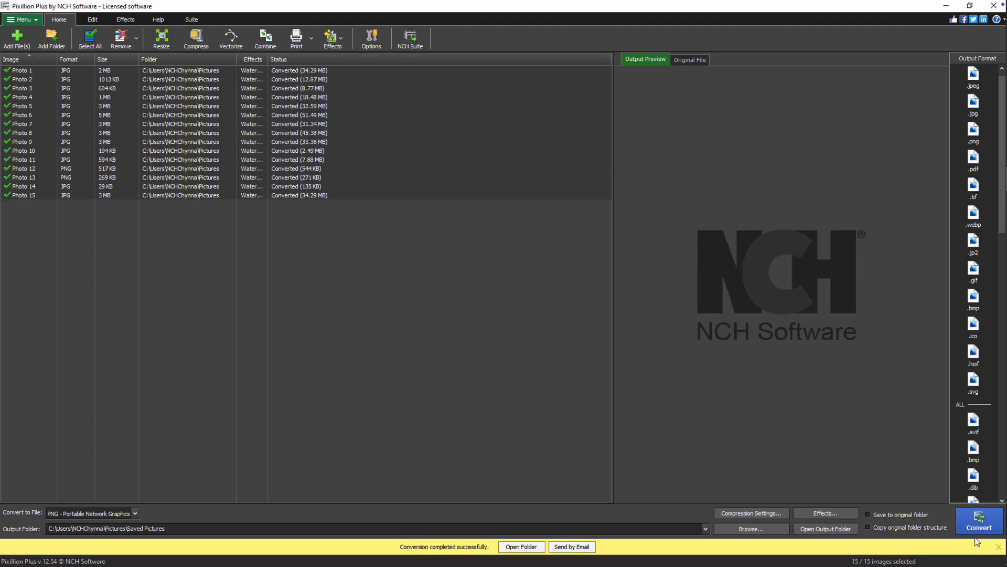
pyautogui.click(855, 530)
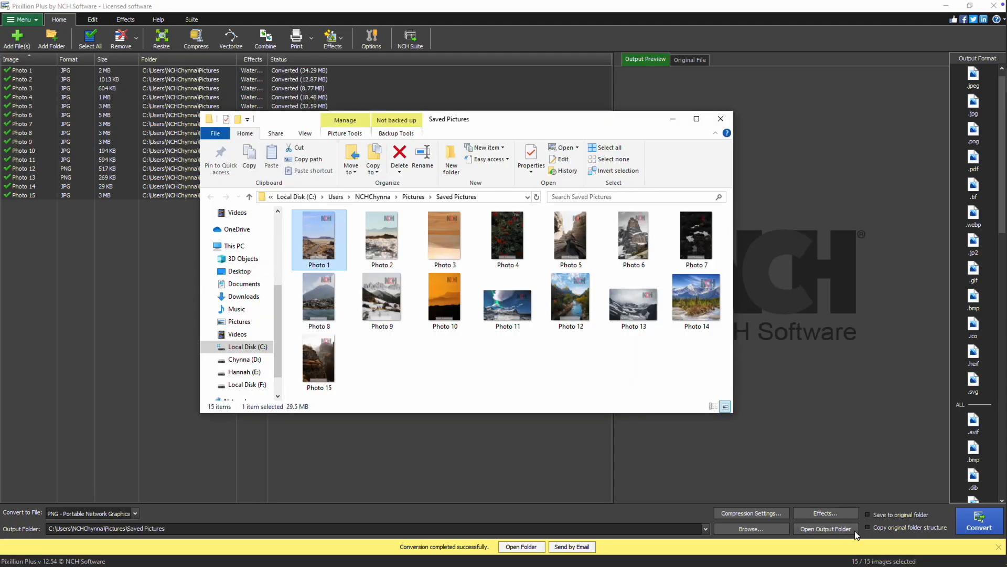